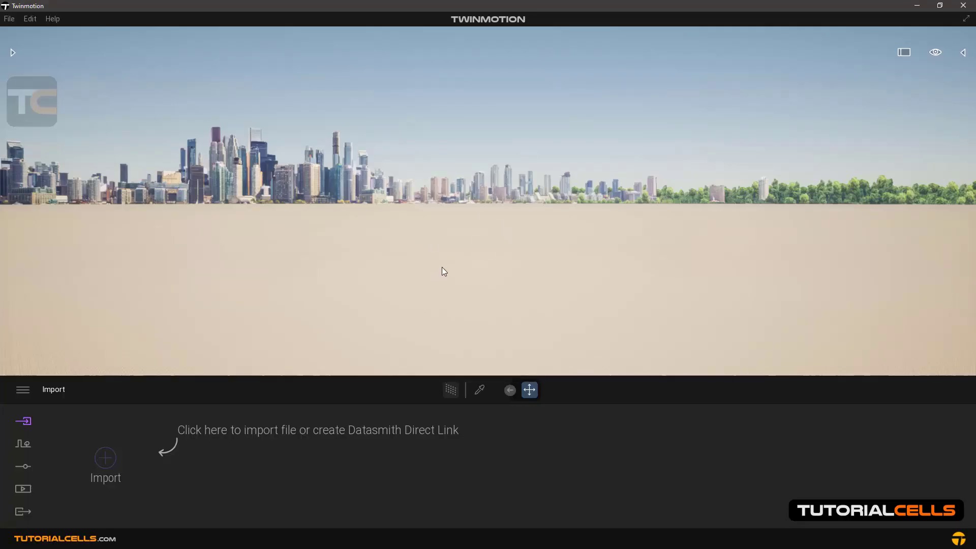
Step: Switch Twinmotion's import options from geometry to landscape import
{"action": "left_click", "coordinate": [118, 460]}
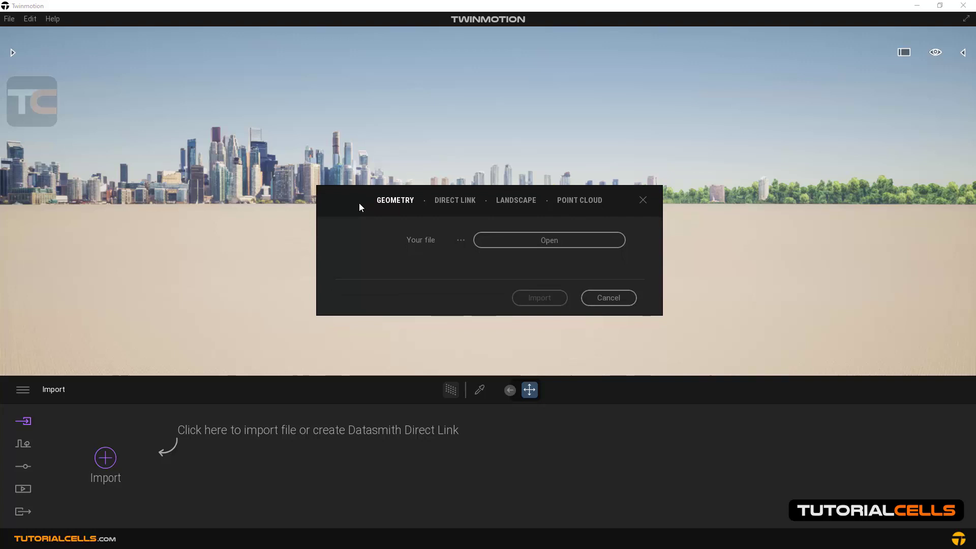
{"action": "left_click", "coordinate": [511, 205]}
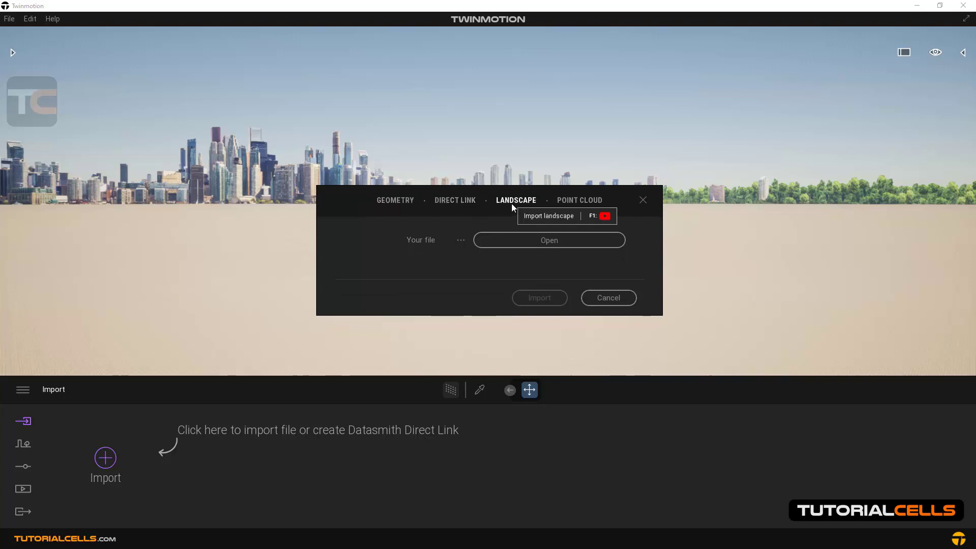
Step: Browse for a heightmap and check the supported file-type filter list
{"action": "left_click", "coordinate": [498, 239]}
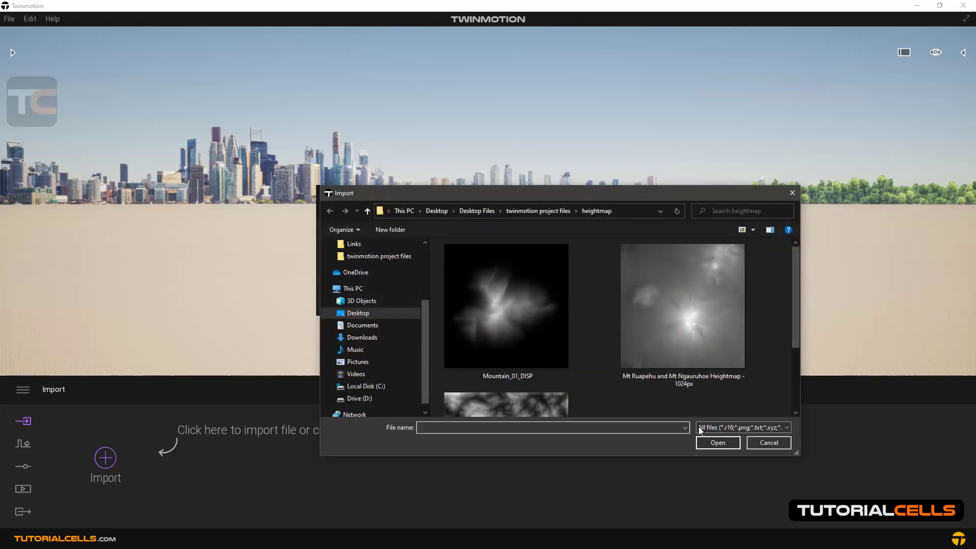
{"action": "left_click", "coordinate": [718, 428]}
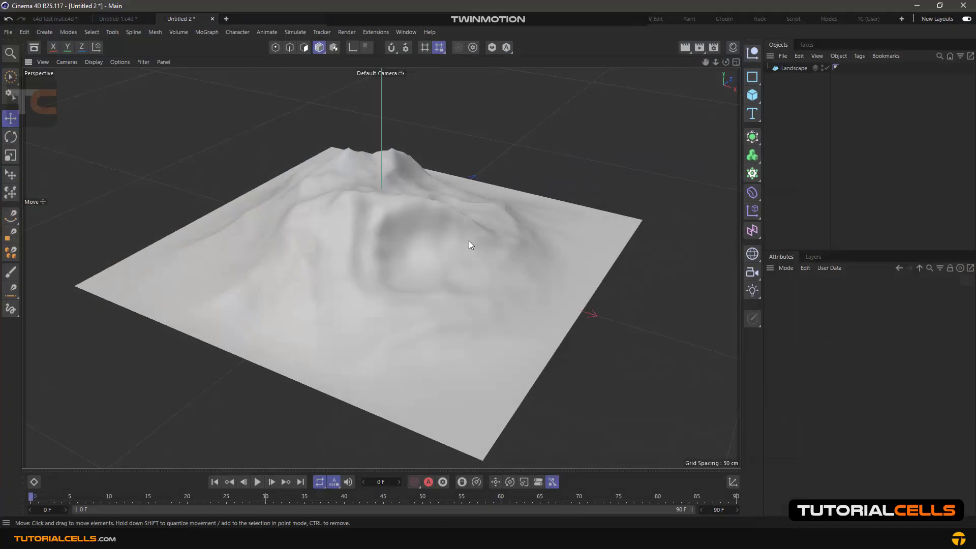
{"action": "left_click", "coordinate": [460, 241]}
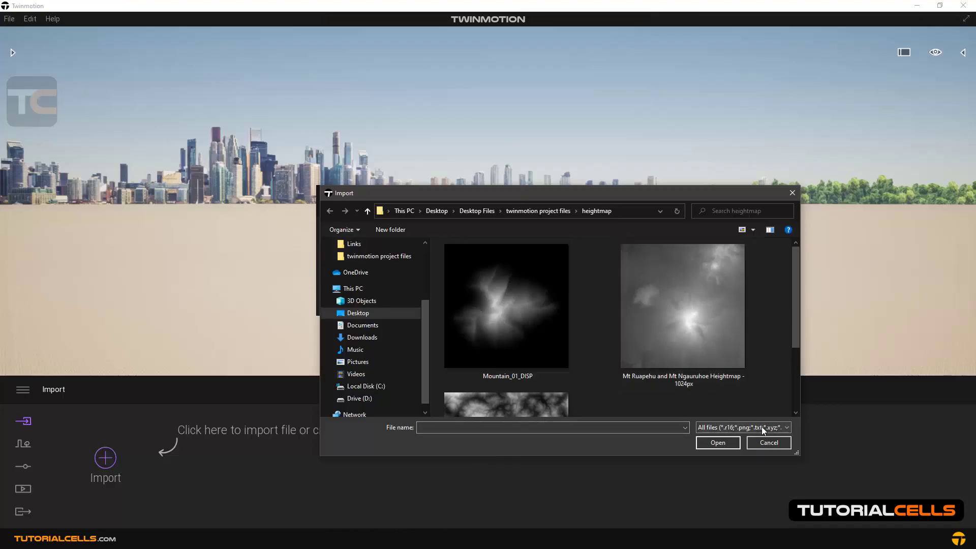
{"action": "left_click", "coordinate": [762, 427]}
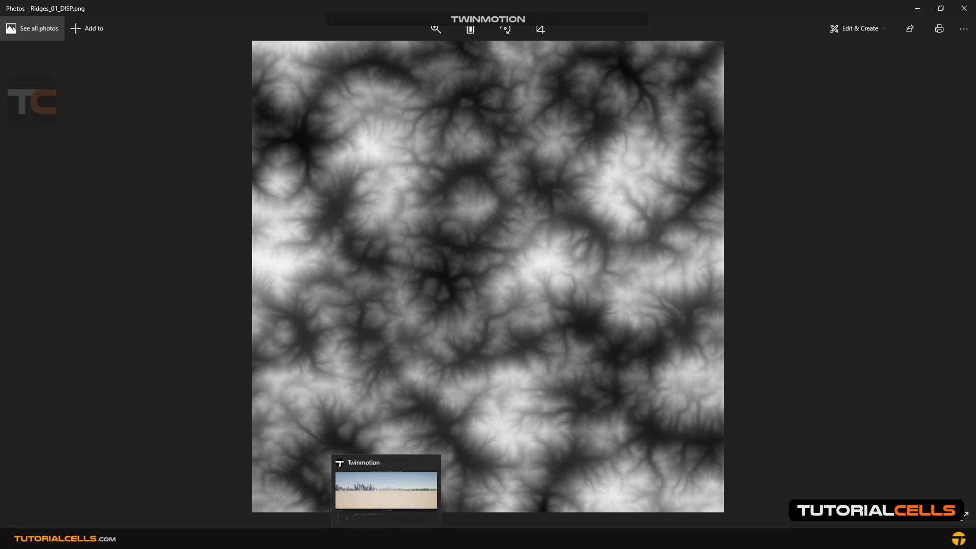
Step: Select the Ridges_01_DISP heightmap as the landscape file
{"action": "left_click", "coordinate": [386, 488]}
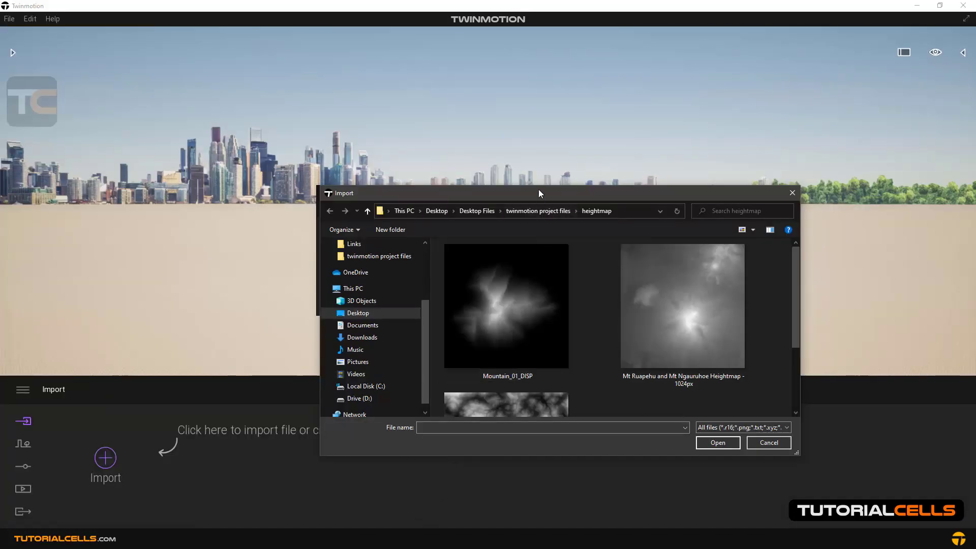
{"action": "left_click_drag", "start_coordinate": [539, 193], "coordinate": [523, 135]}
{"action": "scroll", "coordinate": [622, 284], "scroll_direction": "down", "scroll_amount": 3}
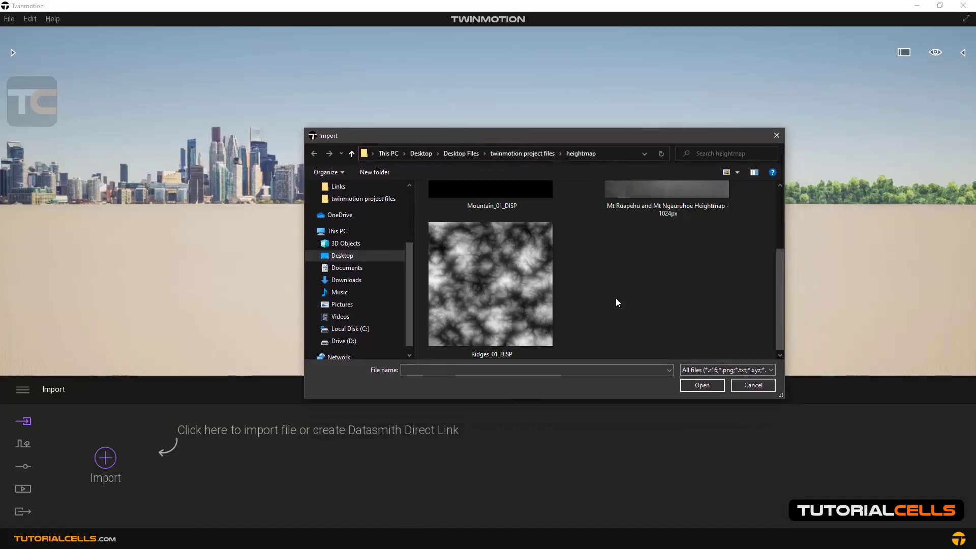
{"action": "left_click", "coordinate": [545, 300]}
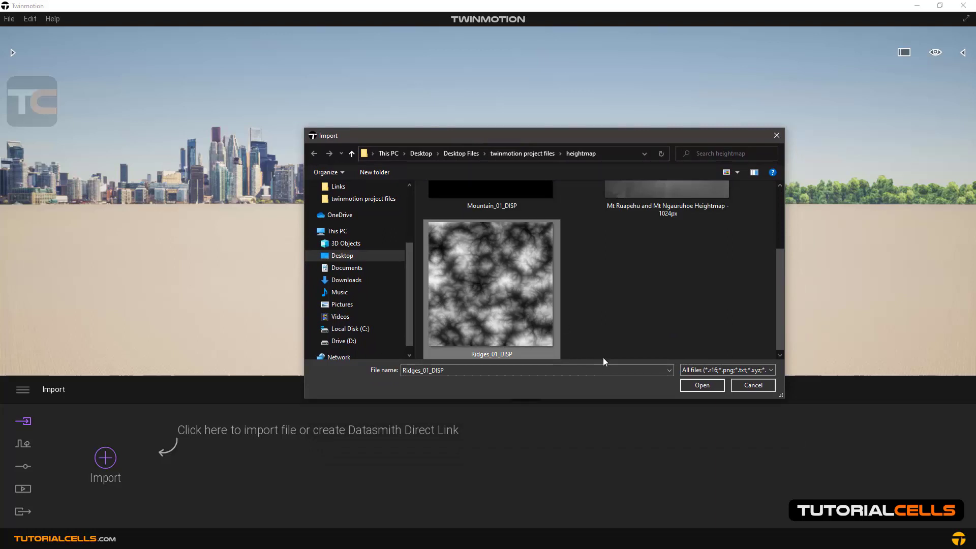
{"action": "left_click", "coordinate": [702, 385]}
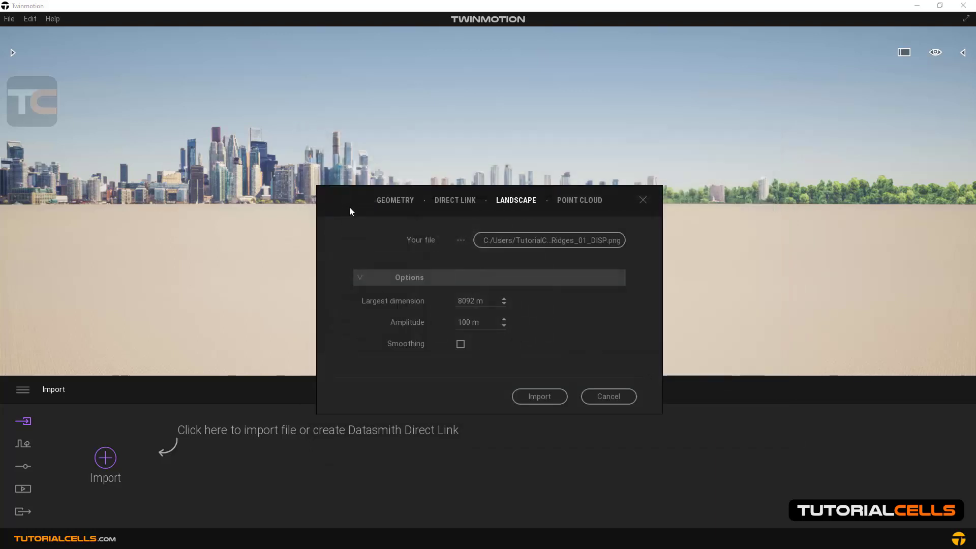
Step: Enter 5000 for the largest dimension and 200 for the amplitude of the Ridges landscape
{"action": "left_click_drag", "start_coordinate": [349, 212], "coordinate": [345, 162]}
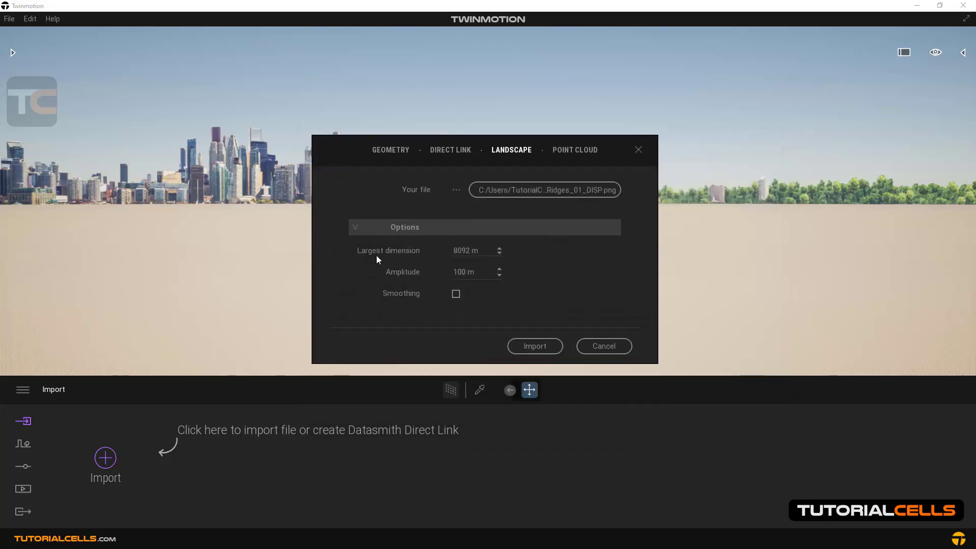
{"action": "double_click", "coordinate": [460, 251]}
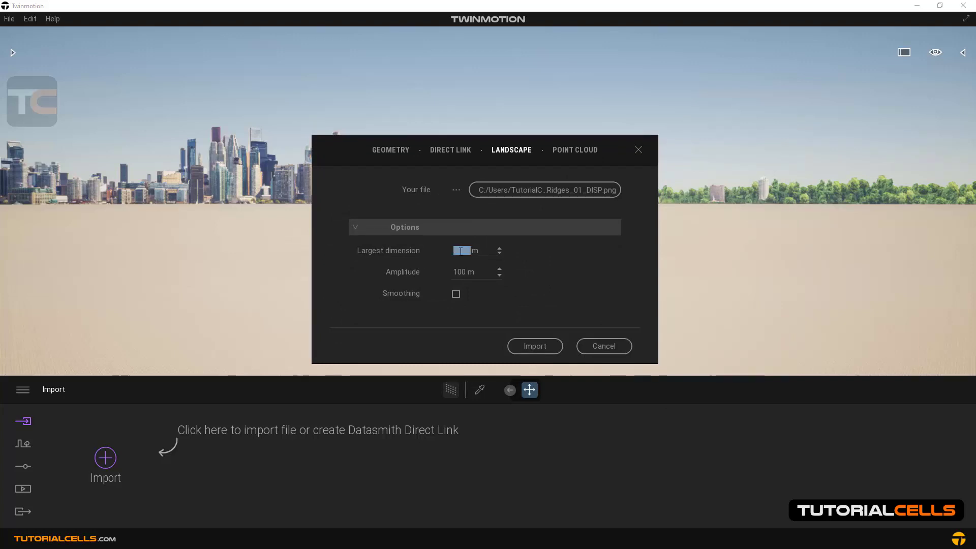
{"action": "type", "text": "50"}
{"action": "type", "text": "00"}
{"action": "double_click", "coordinate": [459, 271]}
{"action": "type", "text": "2"}
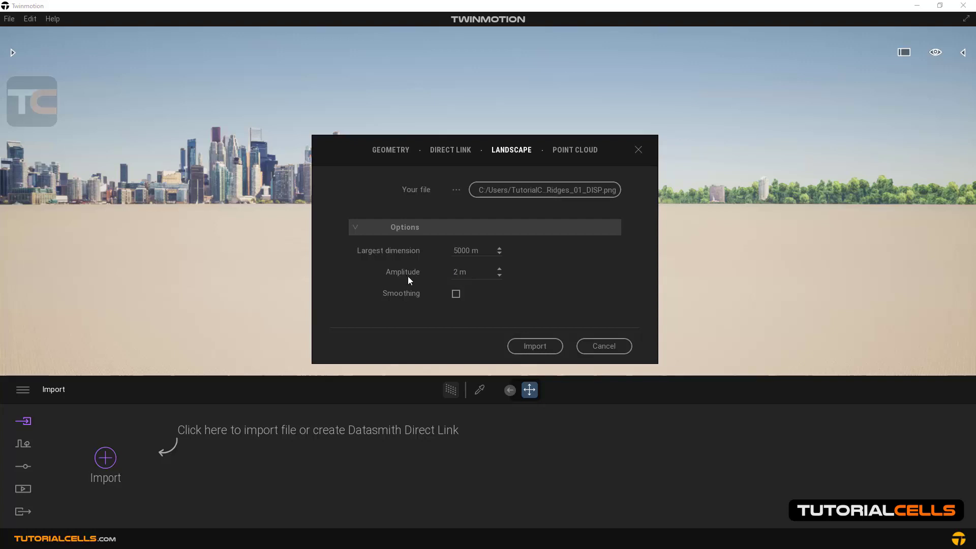
{"action": "type", "text": "00"}
Step: Import Ridges_01_DISP as terrain and turn the view toward the green ridged hills
{"action": "left_click", "coordinate": [521, 348]}
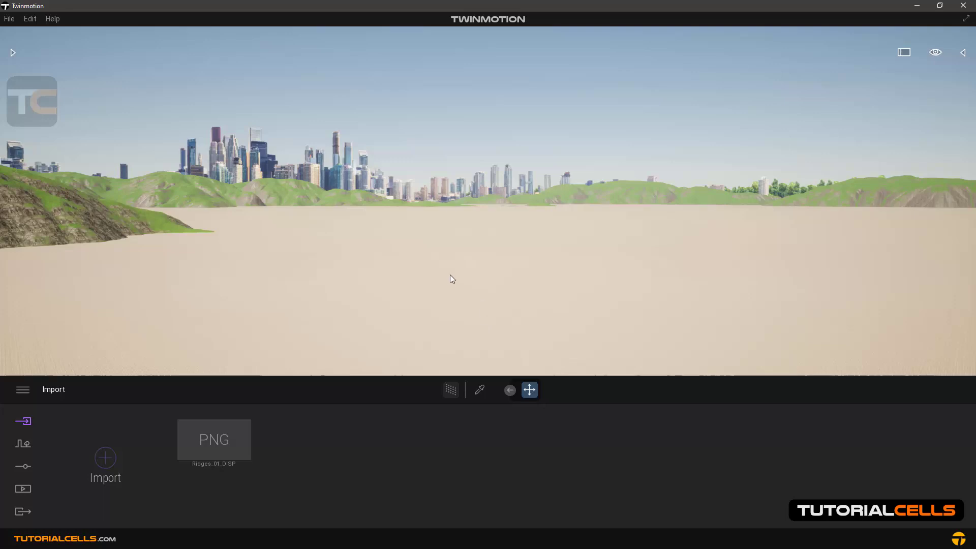
{"action": "mouse_move", "coordinate": [450, 275]}
{"action": "left_mouse_down"}
{"action": "mouse_move", "coordinate": [325, 277]}
{"action": "mouse_move", "coordinate": [398, 255]}
{"action": "left_mouse_up"}
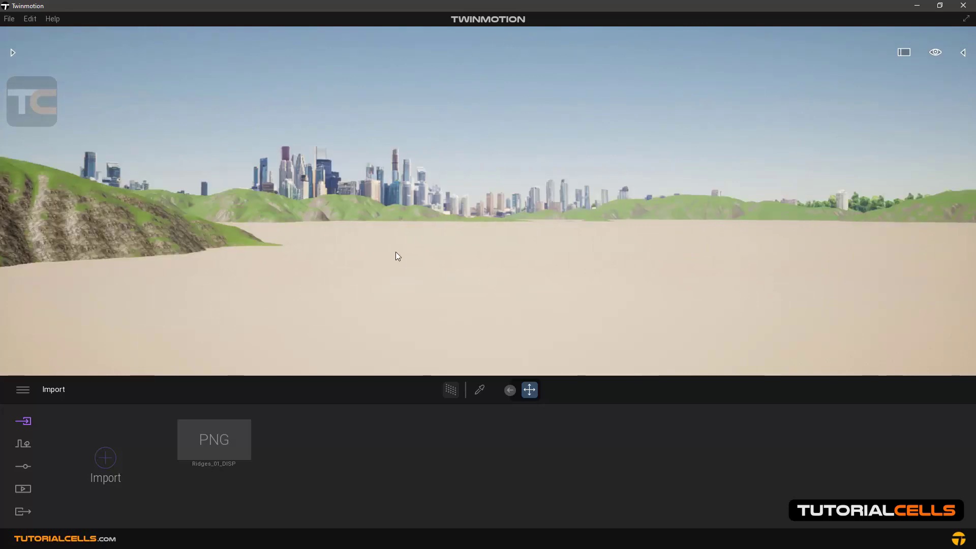
Step: Delete the sandy Starting Ground via the scene list and look across the hills
{"action": "left_click", "coordinate": [436, 272]}
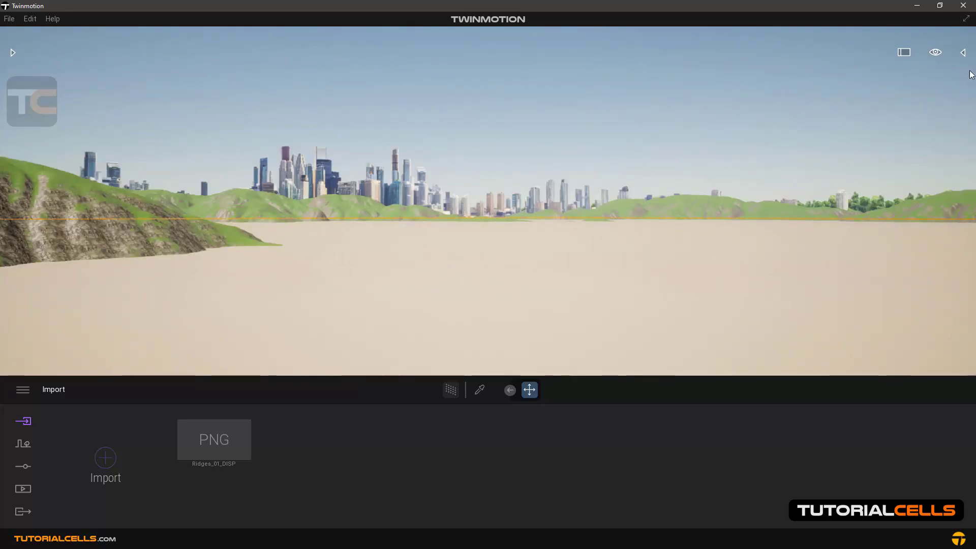
{"action": "left_click", "coordinate": [964, 53]}
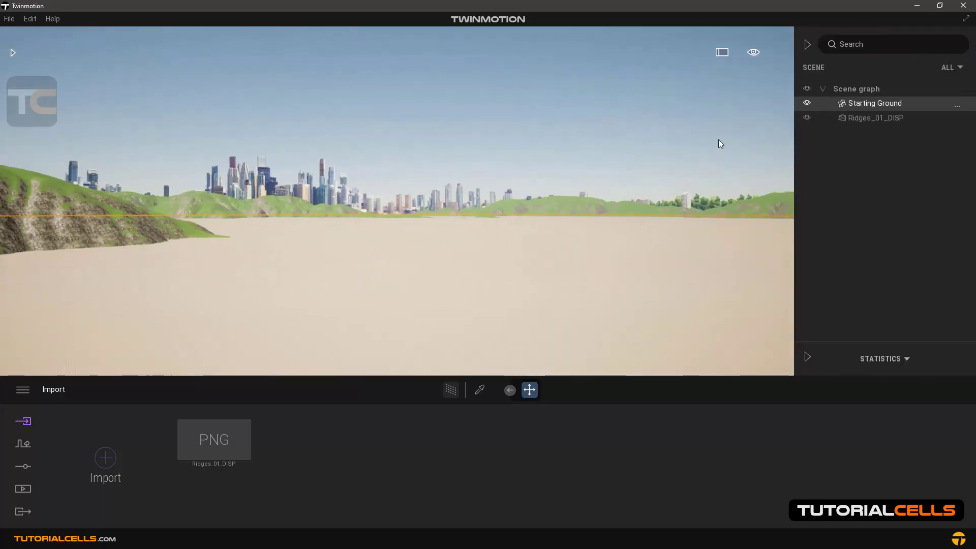
{"action": "key", "text": "Delete"}
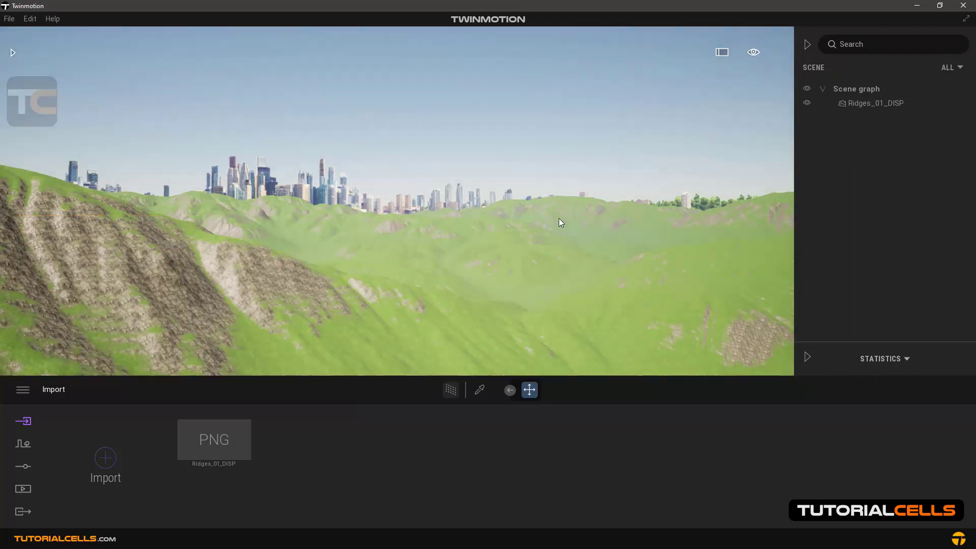
{"action": "scroll", "coordinate": [559, 218], "scroll_direction": "up", "scroll_amount": 3}
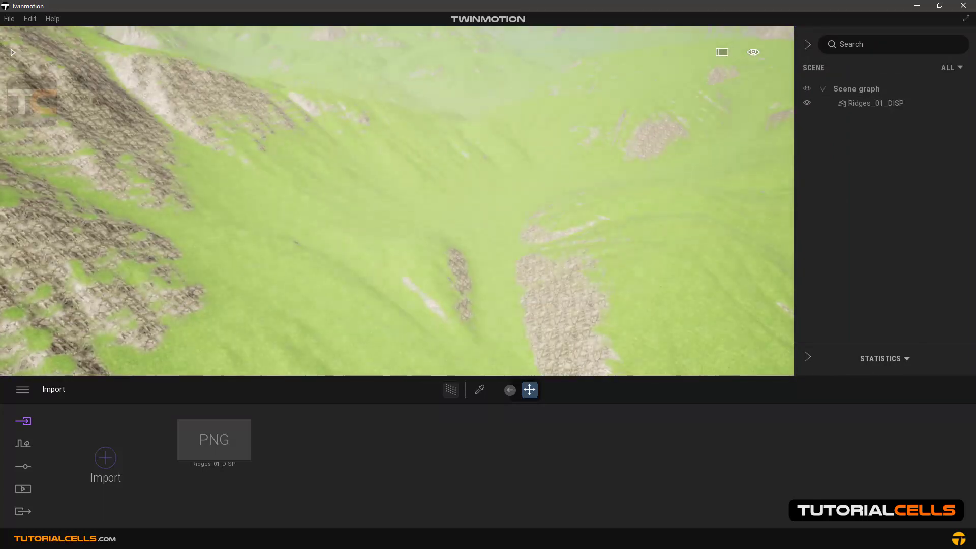
{"action": "left_click_drag", "start_coordinate": [498, 262], "coordinate": [488, 270]}
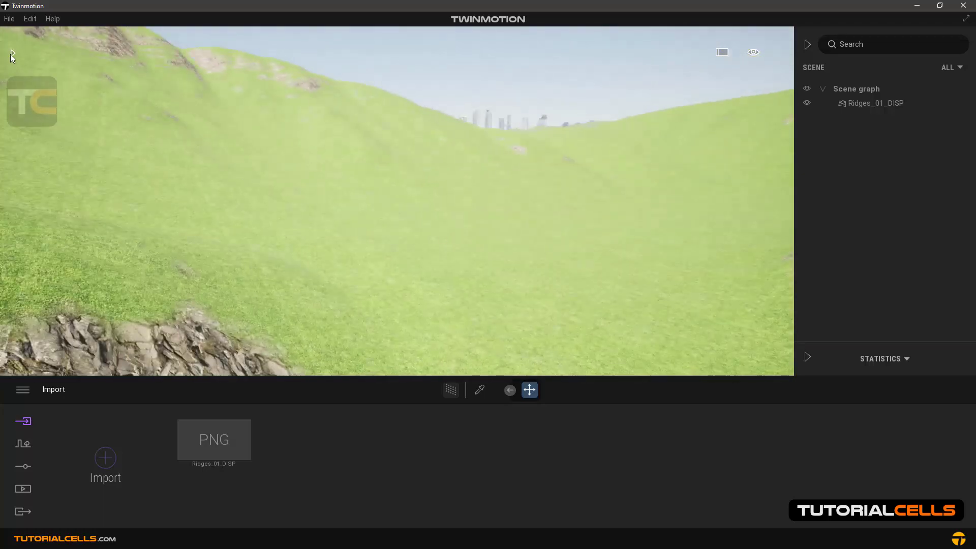
Step: Place a Chinaberry Tree from the Trees library onto the hillside
{"action": "left_click", "coordinate": [11, 53]}
{"action": "mouse_move", "coordinate": [151, 183]}
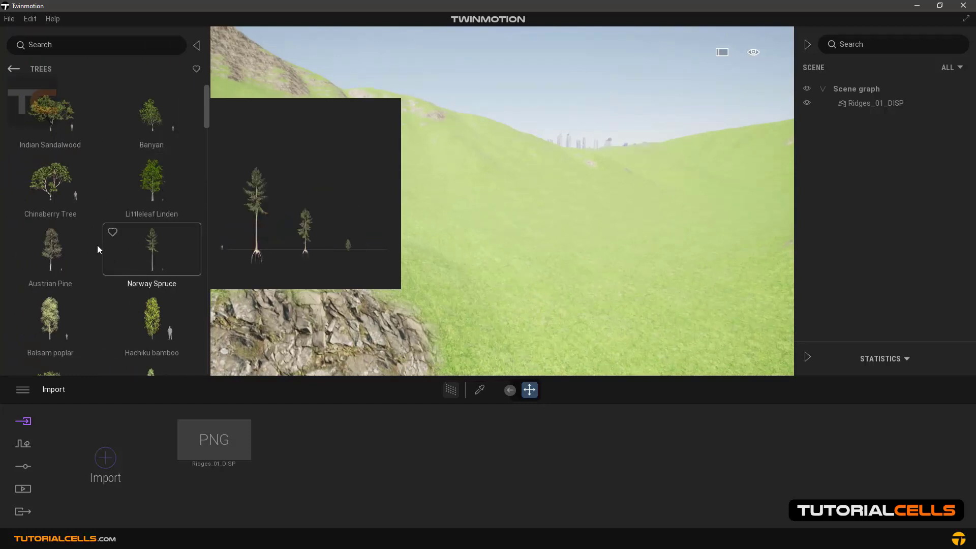
{"action": "mouse_move", "coordinate": [62, 187]}
{"action": "left_mouse_down"}
{"action": "mouse_move", "coordinate": [463, 219]}
{"action": "mouse_move", "coordinate": [467, 245]}
{"action": "left_mouse_up"}
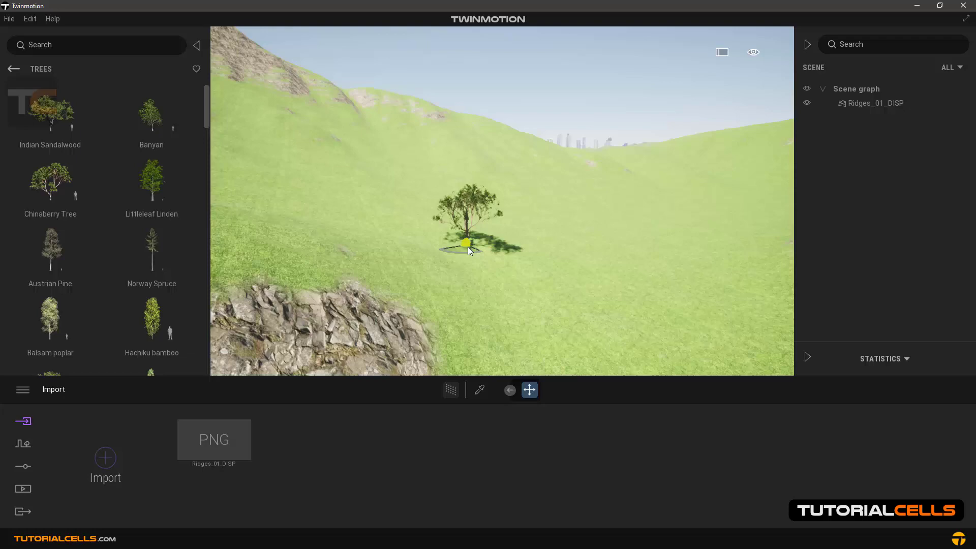
{"action": "left_click", "coordinate": [569, 293]}
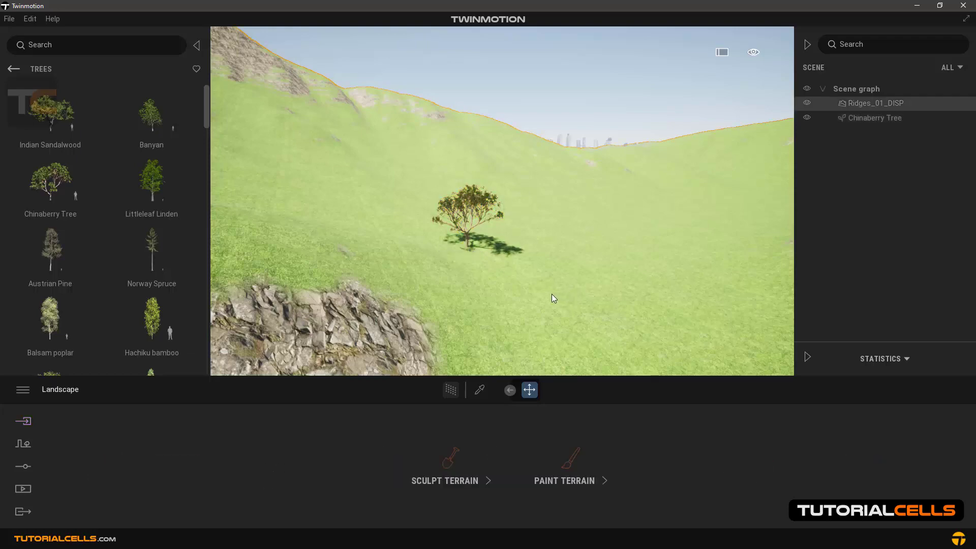
{"action": "scroll", "coordinate": [551, 293], "scroll_direction": "up", "scroll_amount": 5}
{"action": "scroll", "coordinate": [543, 264], "scroll_direction": "up", "scroll_amount": 5}
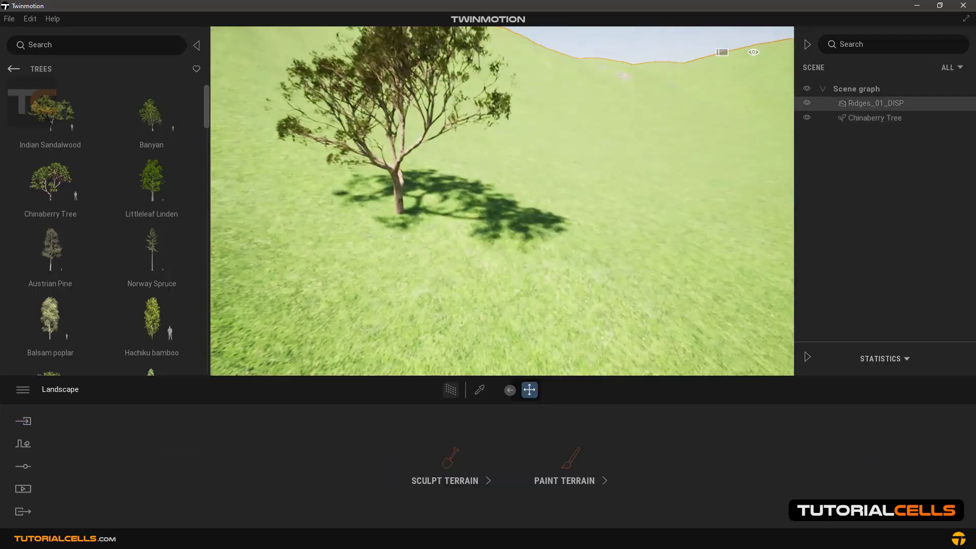
{"action": "scroll", "coordinate": [531, 222], "scroll_direction": "up", "scroll_amount": 2}
{"action": "scroll", "coordinate": [532, 222], "scroll_direction": "down", "scroll_amount": 5}
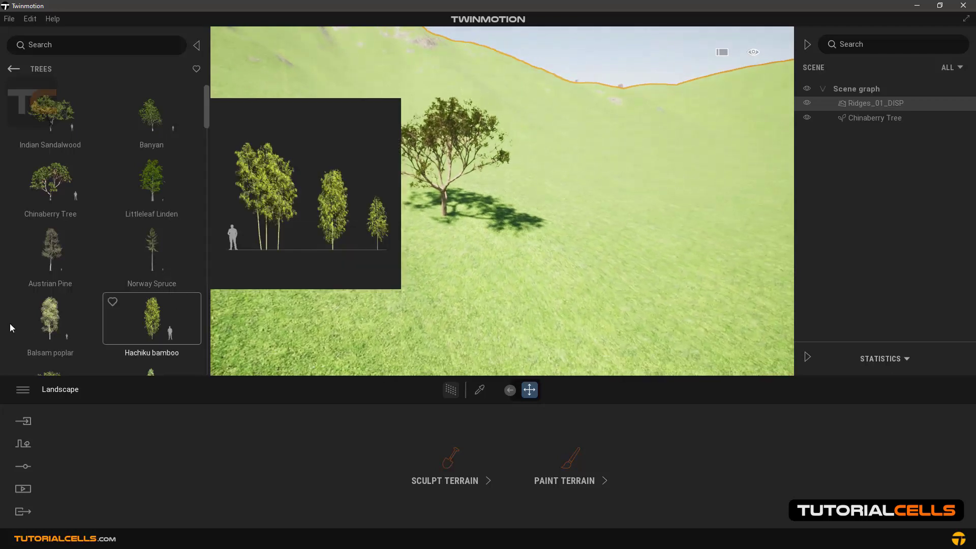
{"action": "scroll", "coordinate": [40, 317], "scroll_direction": "down", "scroll_amount": 1}
Step: Add a Balsam poplar beside it and move the camera to view both trees
{"action": "left_click_drag", "start_coordinate": [569, 230], "coordinate": [615, 192]}
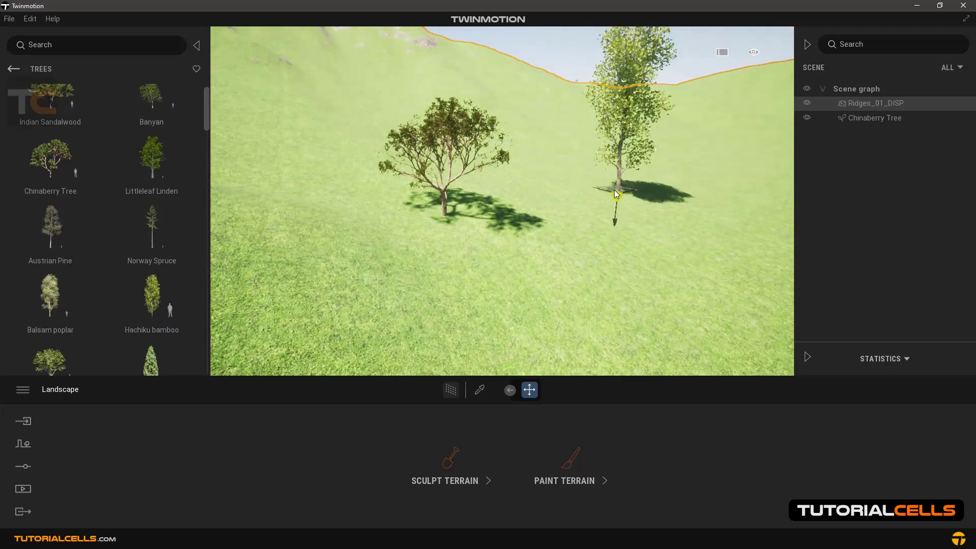
{"action": "left_click", "coordinate": [649, 242]}
{"action": "right_click_drag", "start_coordinate": [607, 259], "coordinate": [712, 260]}
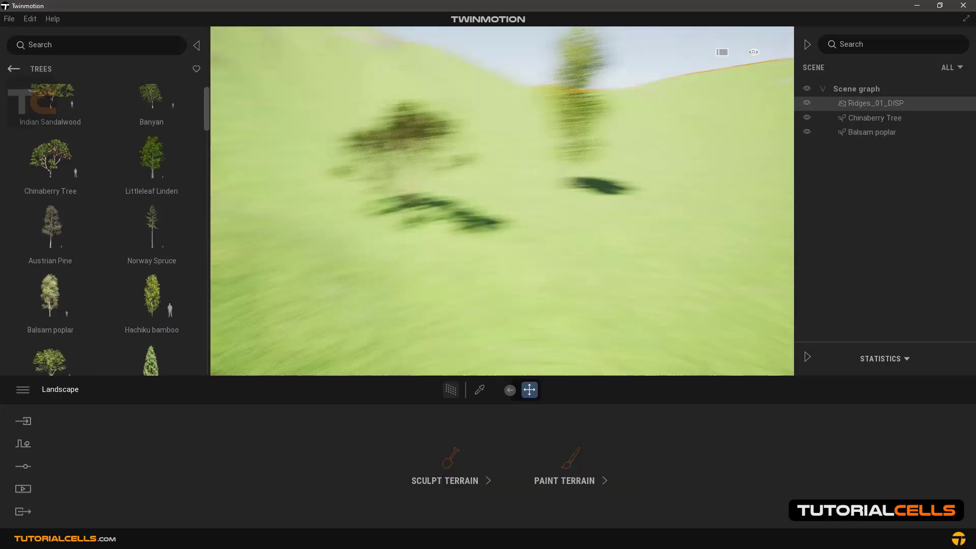
{"action": "right_click_drag", "start_coordinate": [508, 229], "coordinate": [559, 228]}
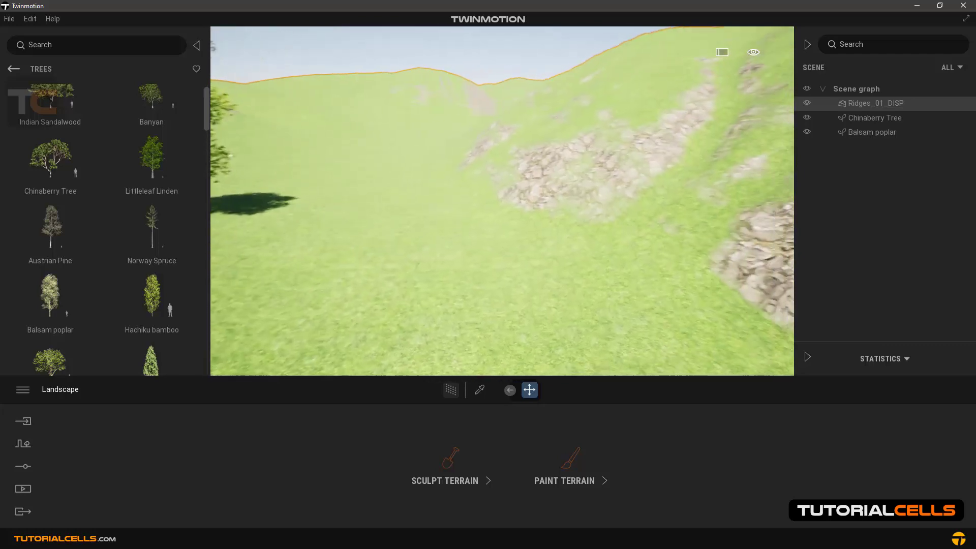
{"action": "right_click_drag", "start_coordinate": [660, 252], "coordinate": [605, 252]}
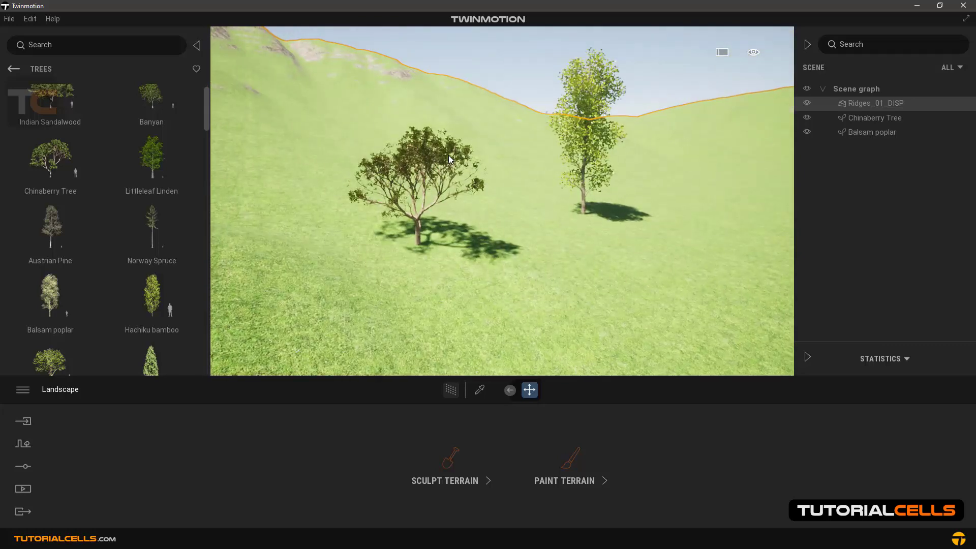